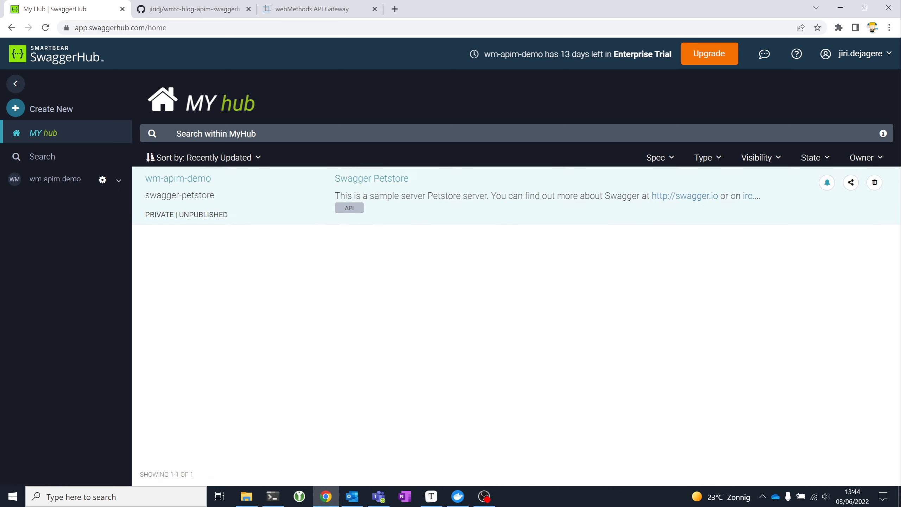
Open the Swagger Petstore API in the visual editor and view its POST /pet operation and its general info.
click(378, 181)
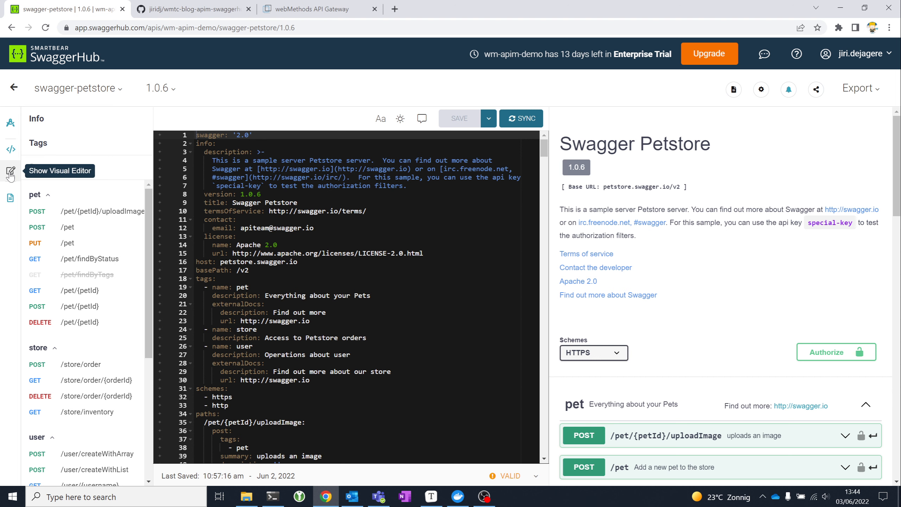
click(10, 172)
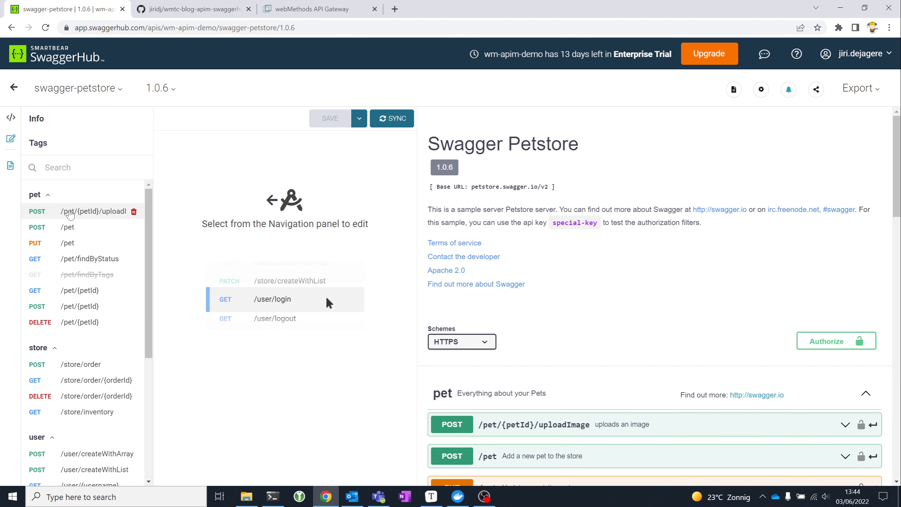
click(67, 228)
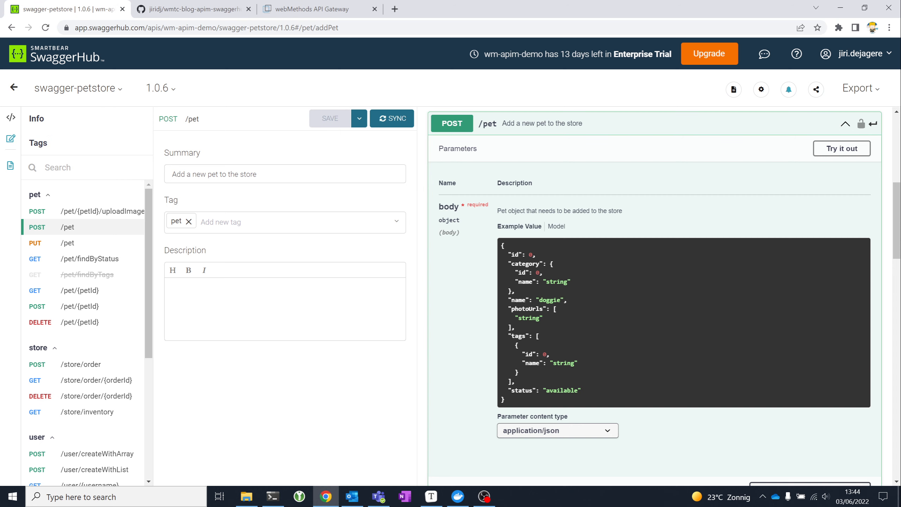
click(23, 124)
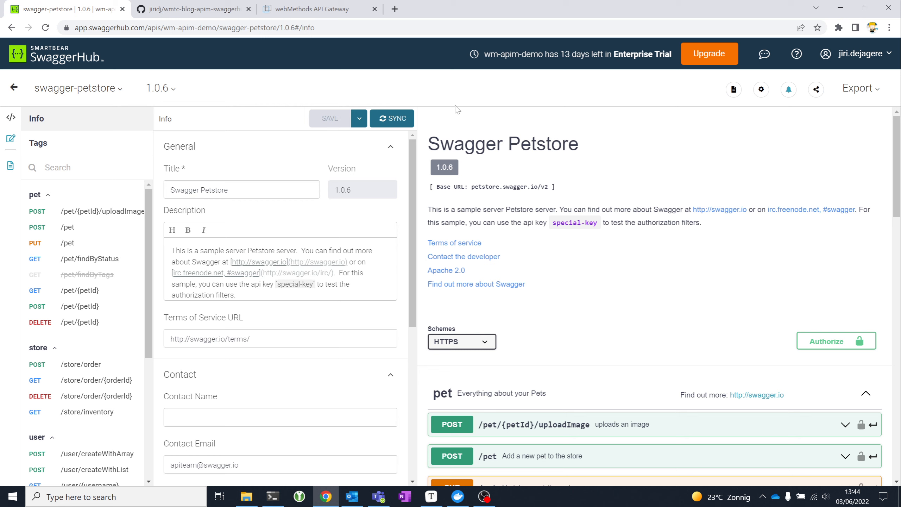
Switch to the wmtc-blog-apim-swaggerhub repository on GitHub and examine the API registration step in .github/workflows/cicd.yml.
click(193, 11)
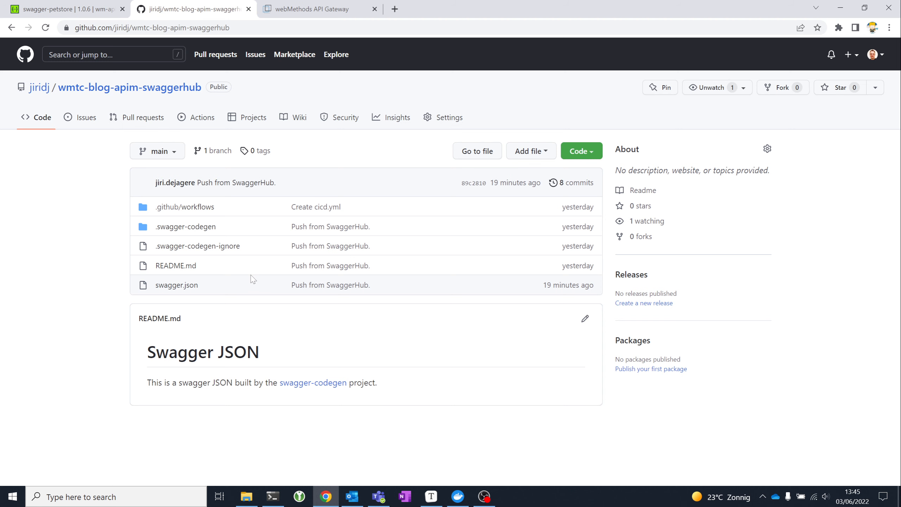
click(81, 16)
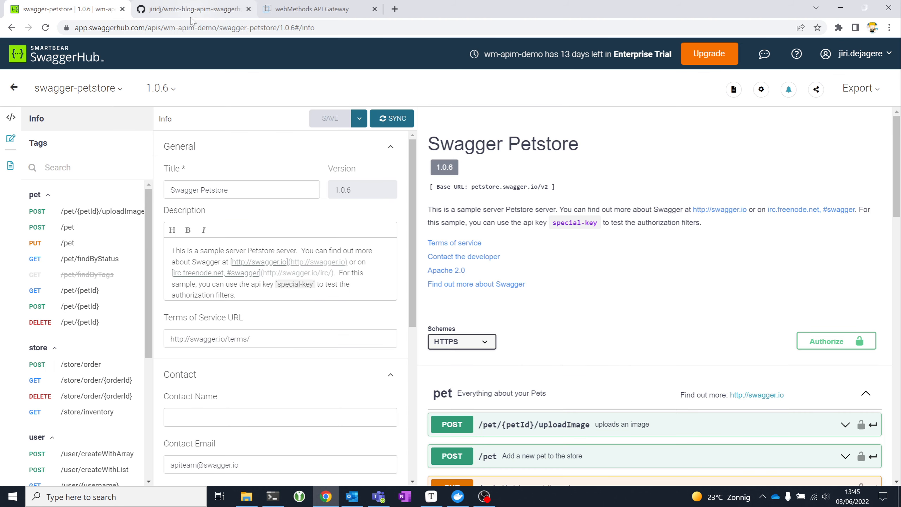
click(197, 14)
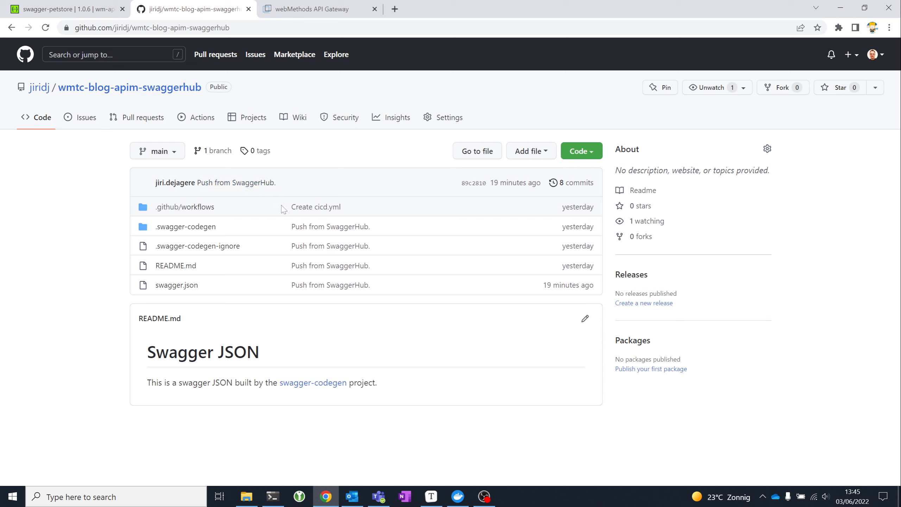
click(205, 209)
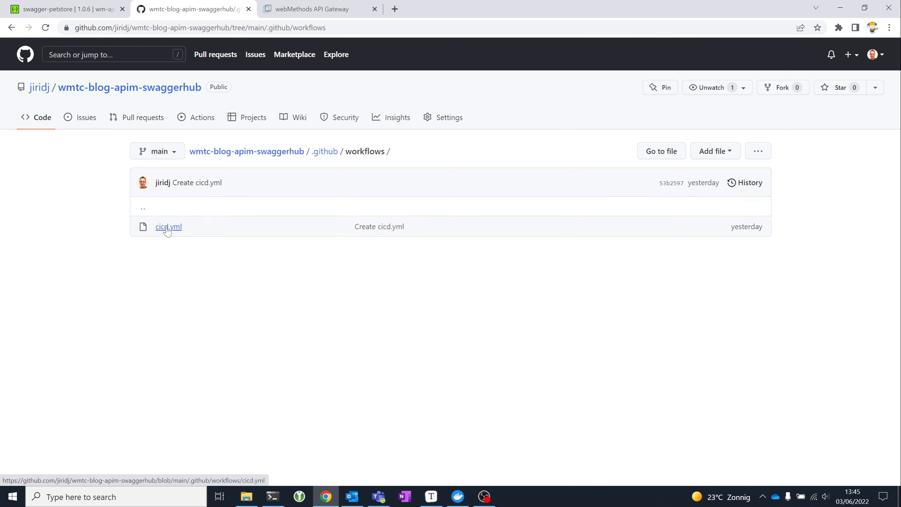
click(173, 229)
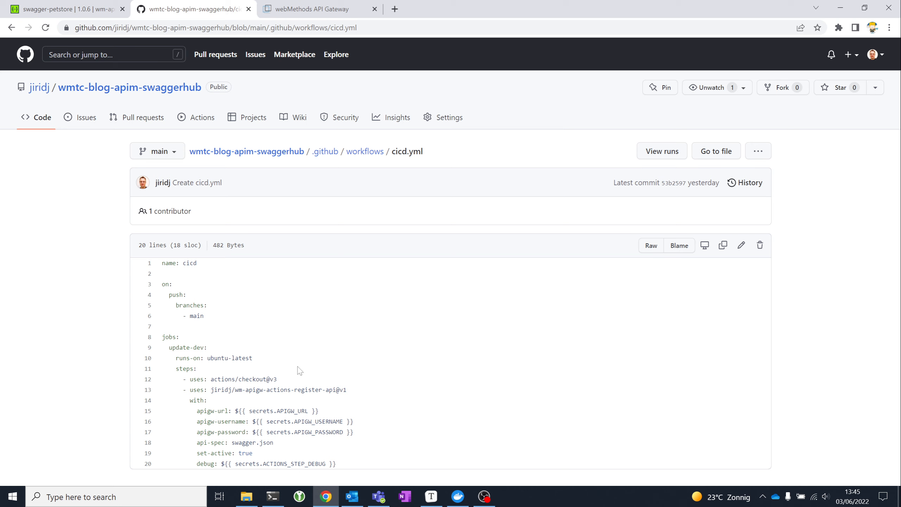
drag(189, 389, 360, 463)
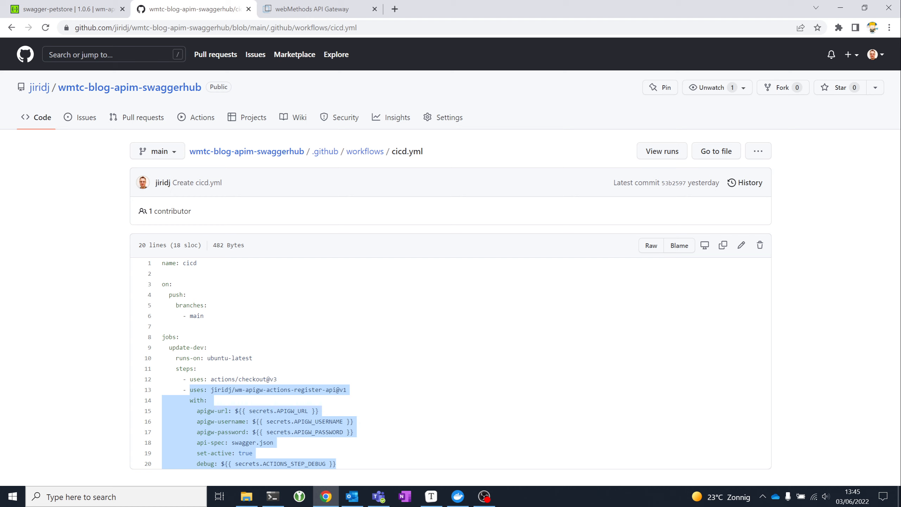
click(407, 440)
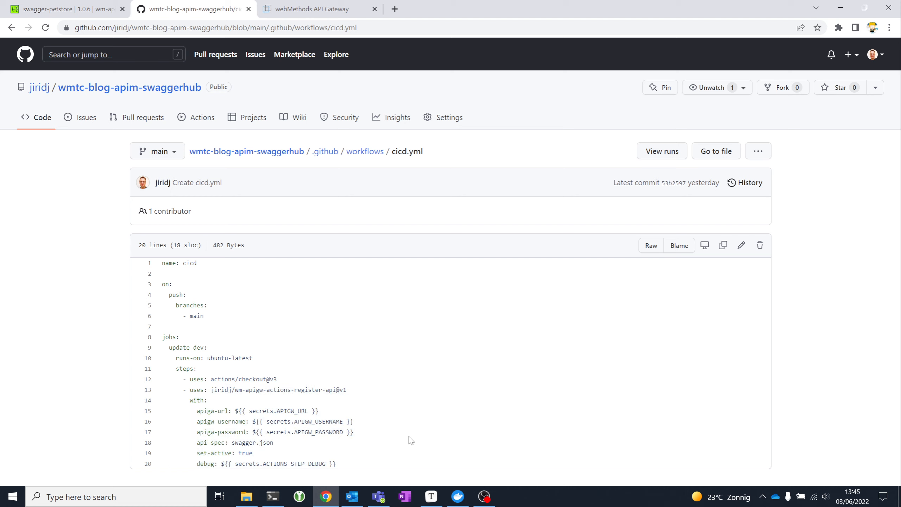
Switch to webMethods API Gateway and reload the Manage APIs list to check which APIs exist.
click(305, 13)
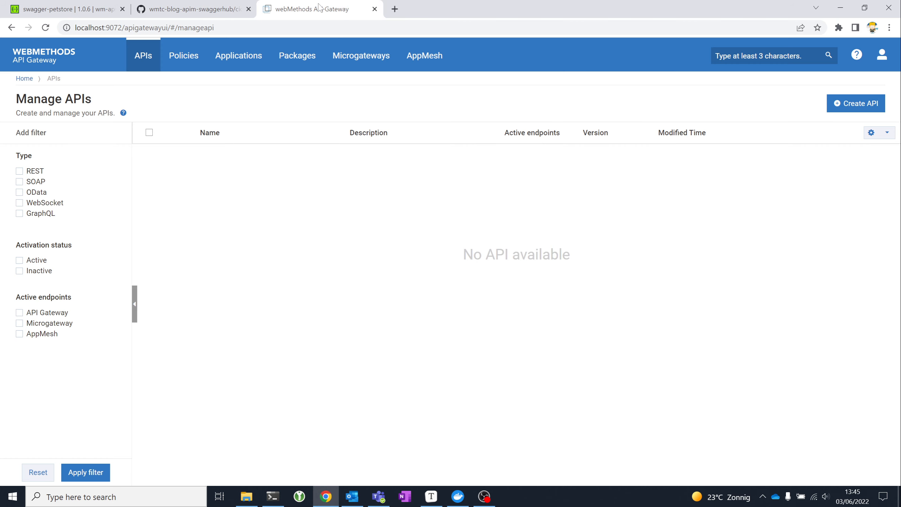
click(46, 28)
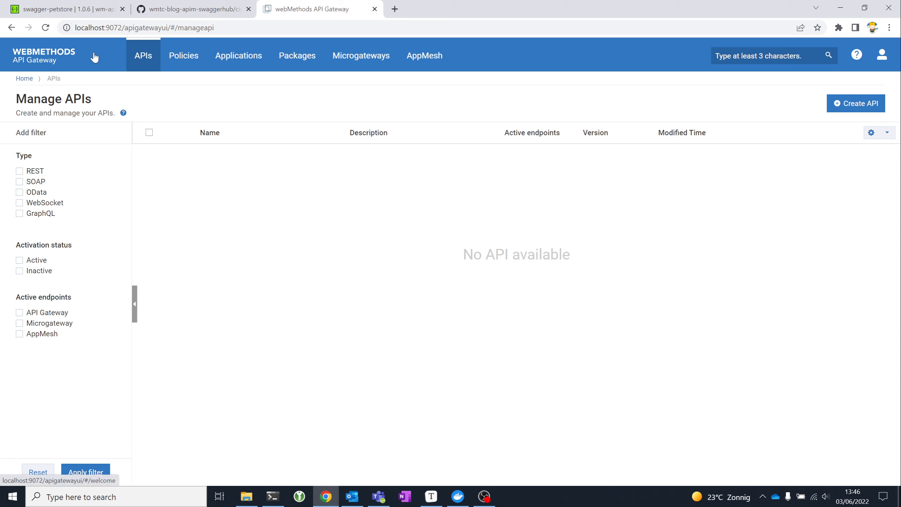
Back in SwaggerHub, add "EDIT !" at the start of the Swagger Petstore description and save the definition.
click(80, 14)
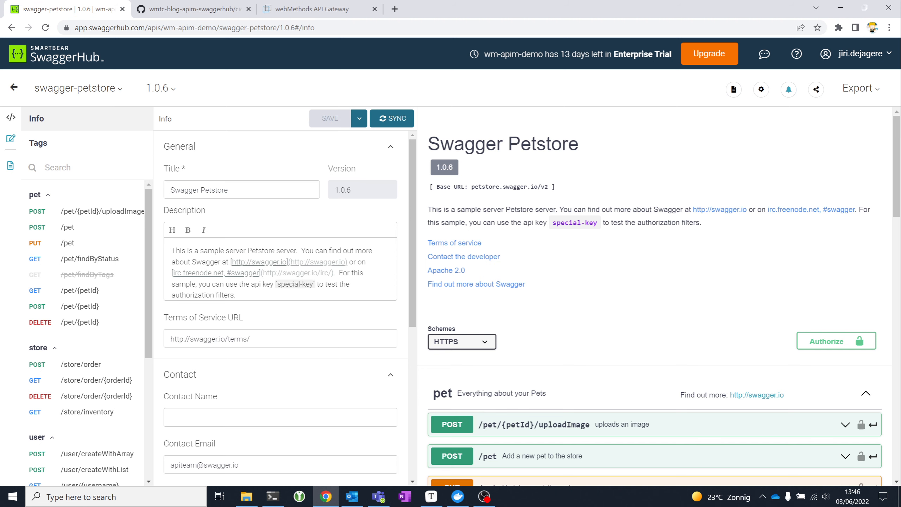
scroll(280, 364, down, 3)
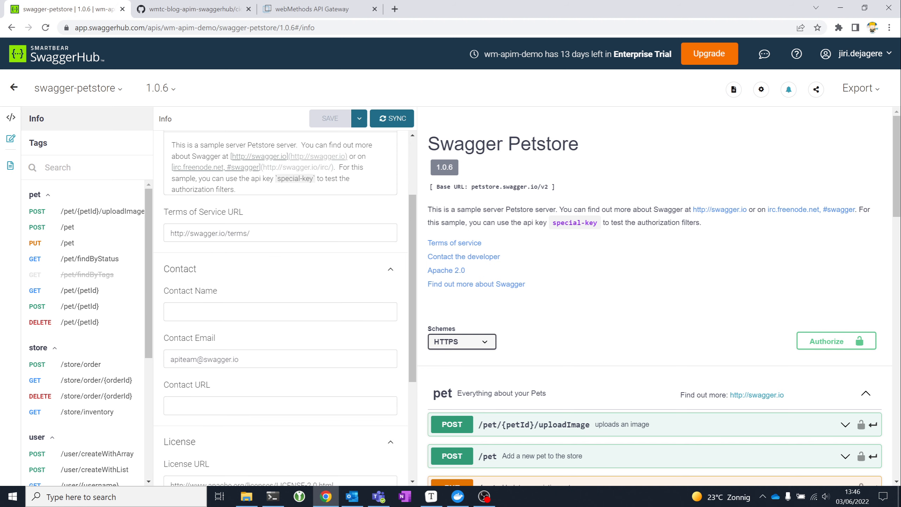
scroll(313, 360, down, 4)
scroll(313, 359, up, 7)
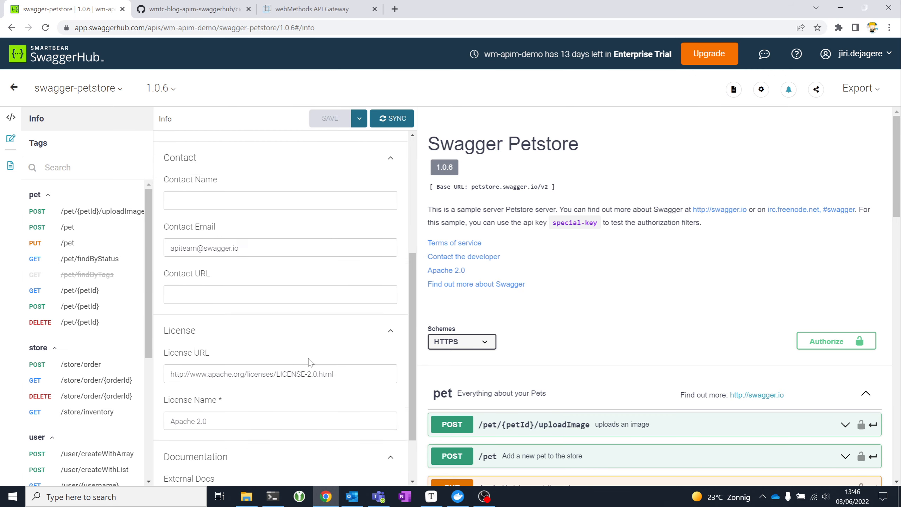
click(229, 235)
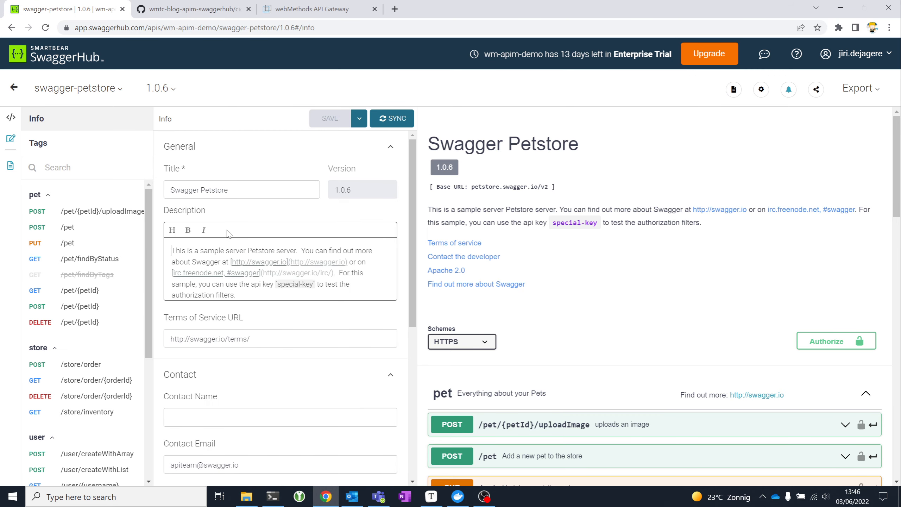
text(EDIT !)
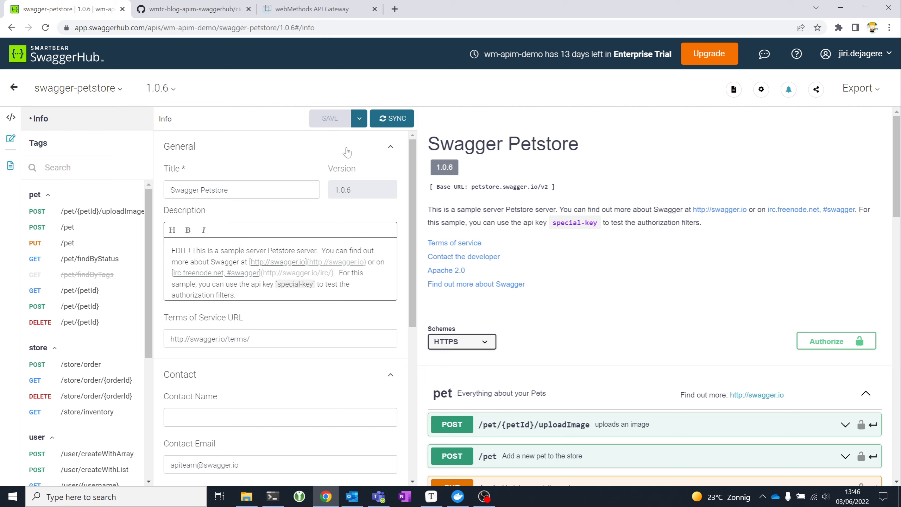
click(335, 90)
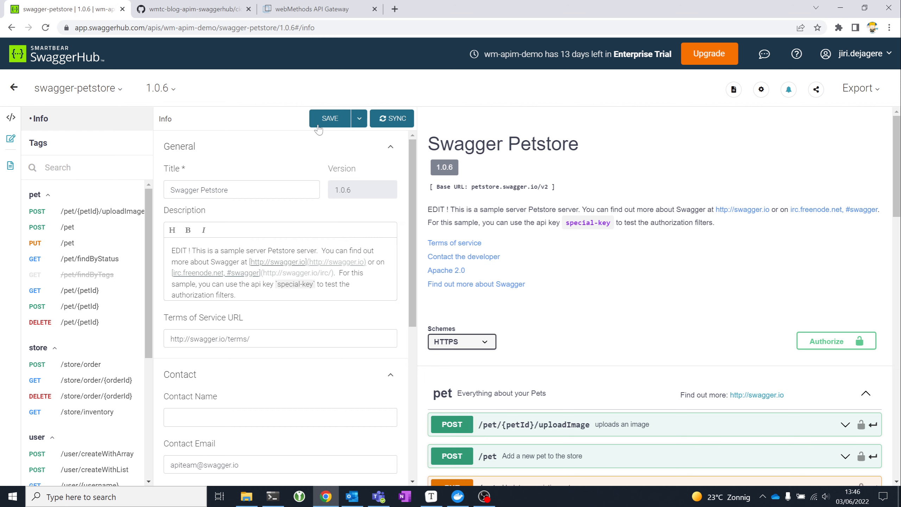
click(332, 117)
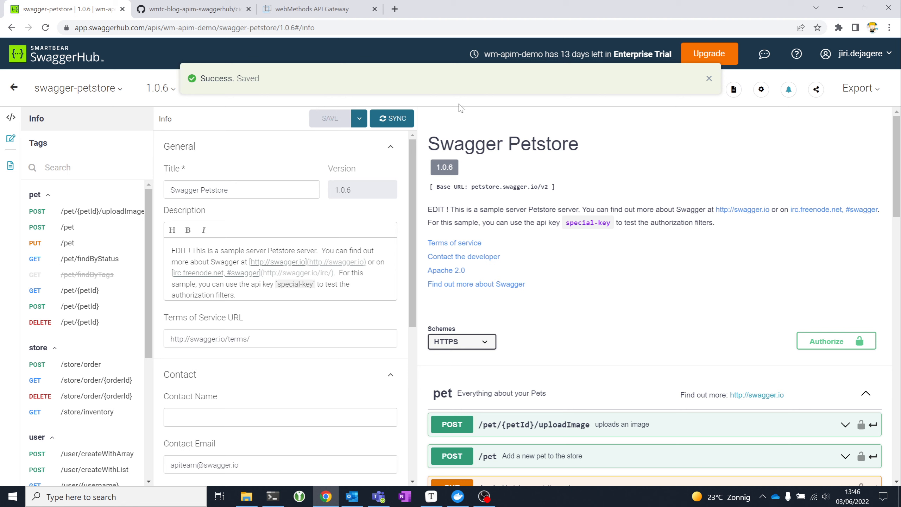
Push the API definition to the connected repository branch with the commit message "Made an EDIT!".
click(394, 122)
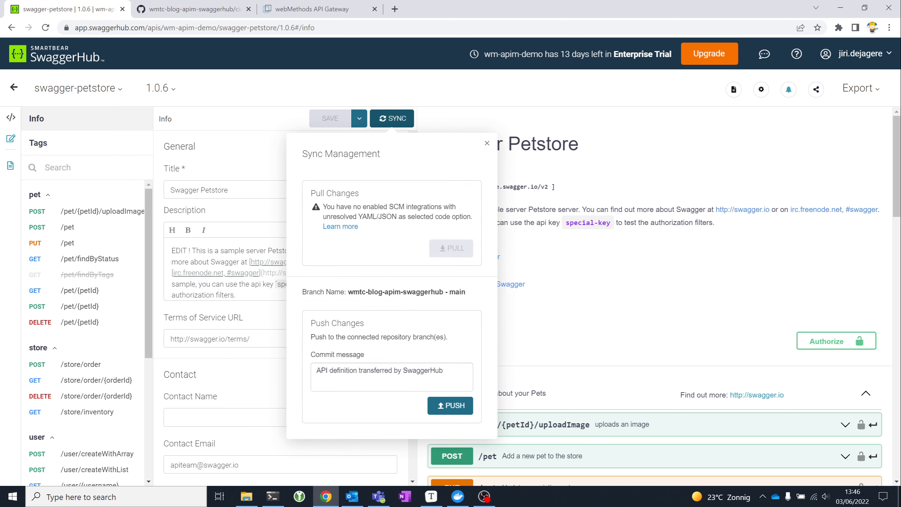
click(392, 377)
text(Made an EDIT!)
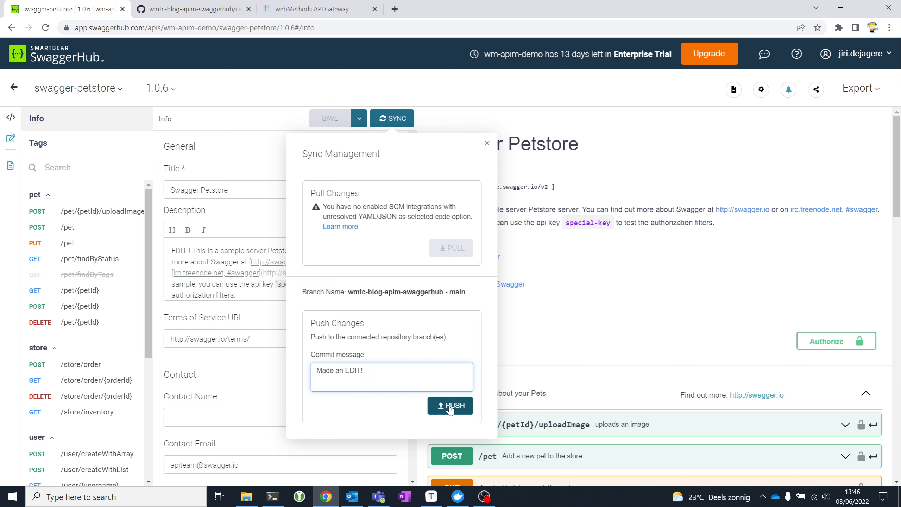
click(450, 409)
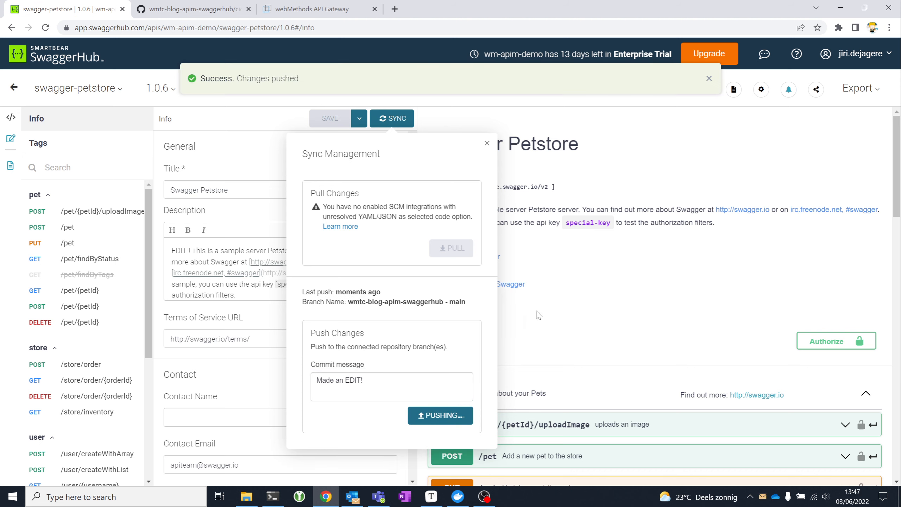
Check the new commit on GitHub and inspect its "Made an EDIT!" workflow run, including the update-dev job's API registration step.
click(191, 10)
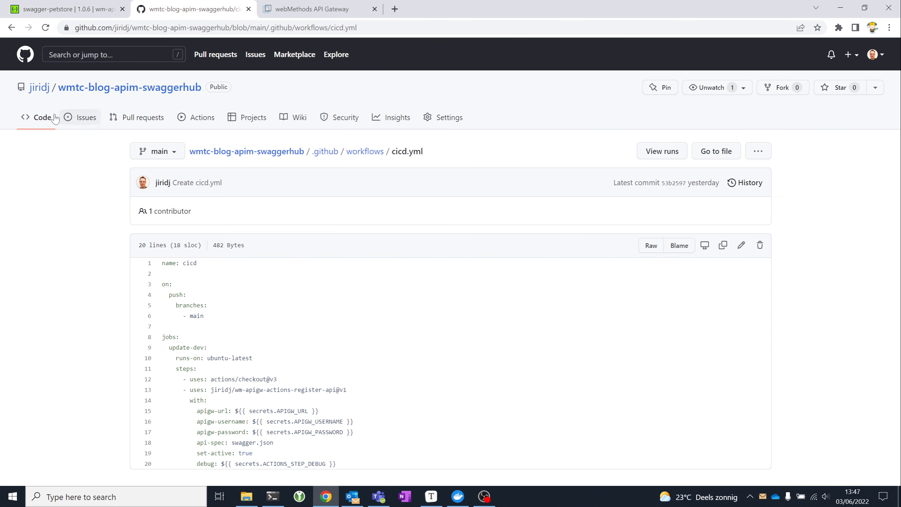
click(40, 114)
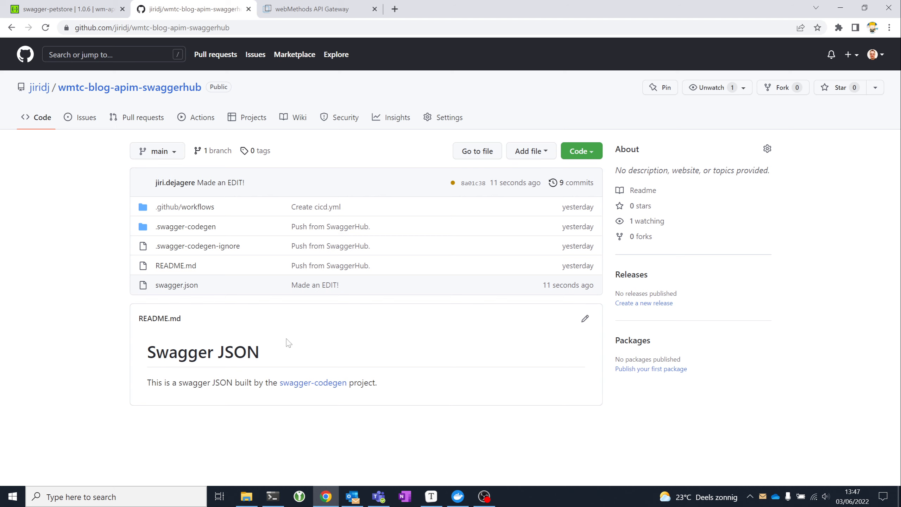
click(202, 120)
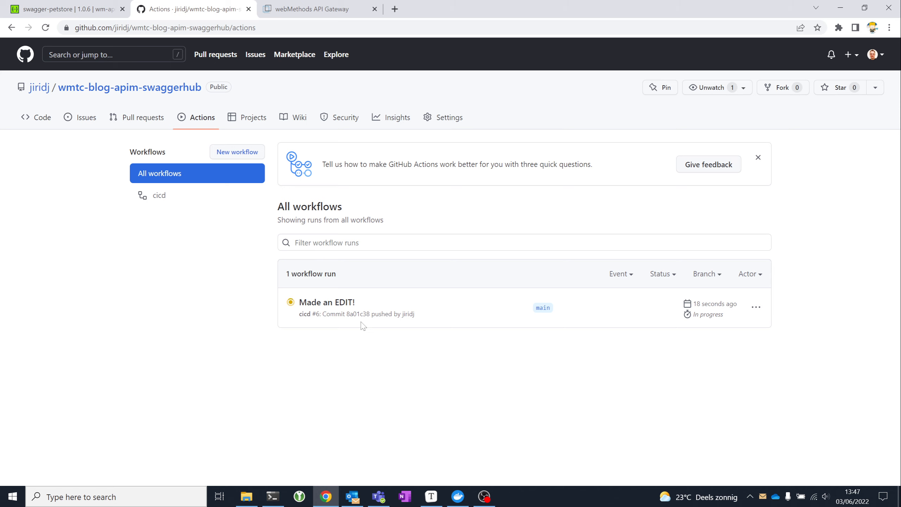
click(333, 306)
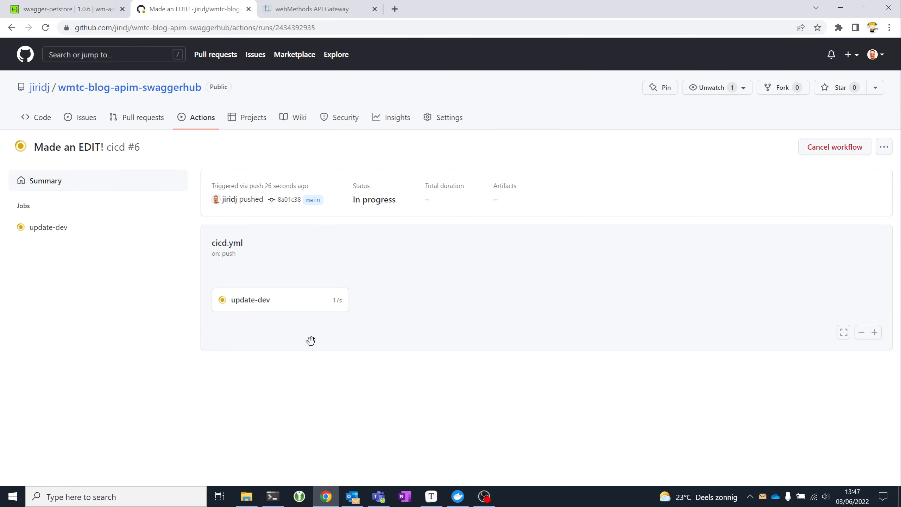
click(285, 304)
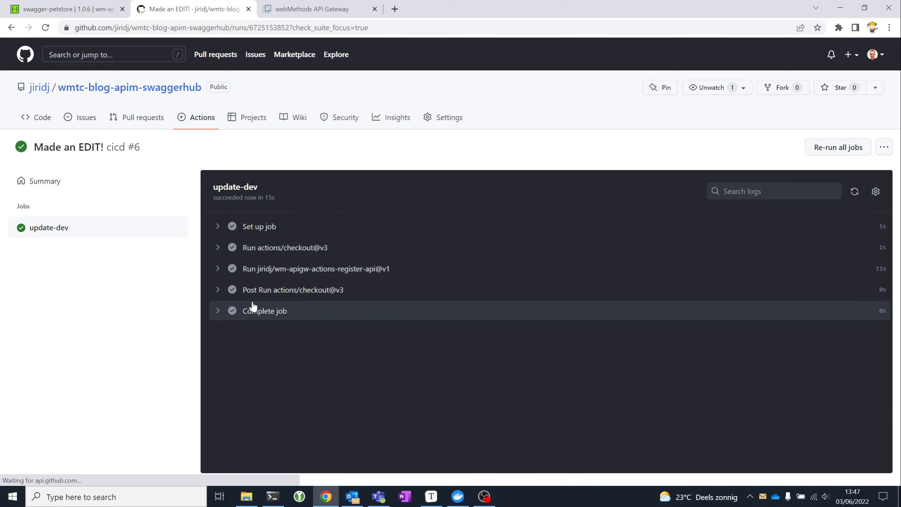
click(346, 273)
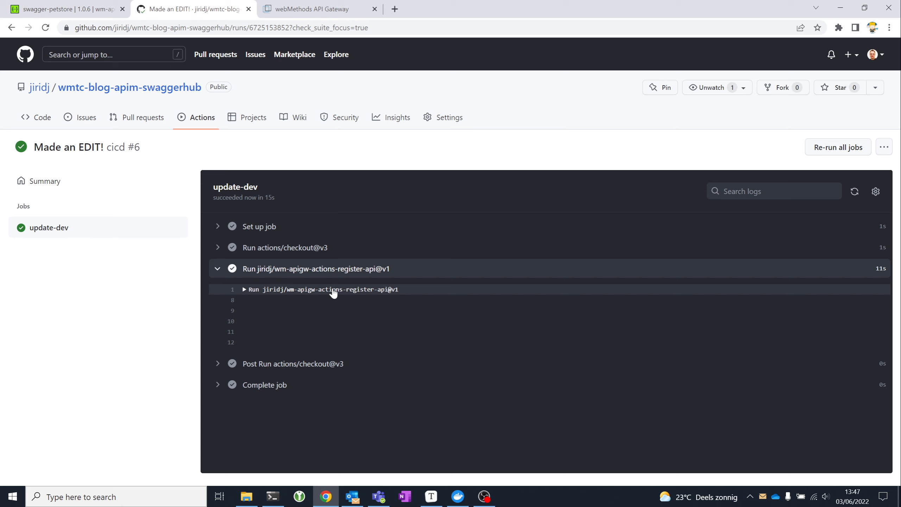
click(195, 117)
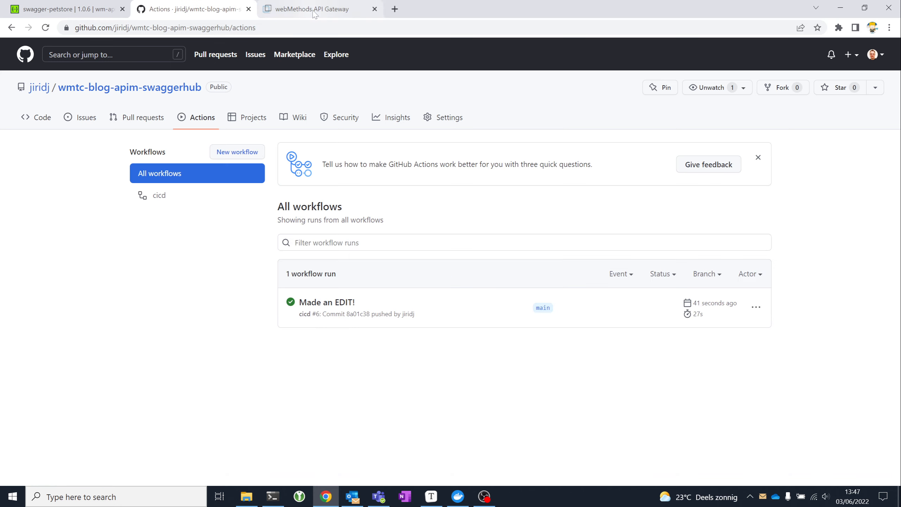
Reload the Manage APIs list in webMethods API Gateway and check the description of the Swagger Petstore API.
click(316, 14)
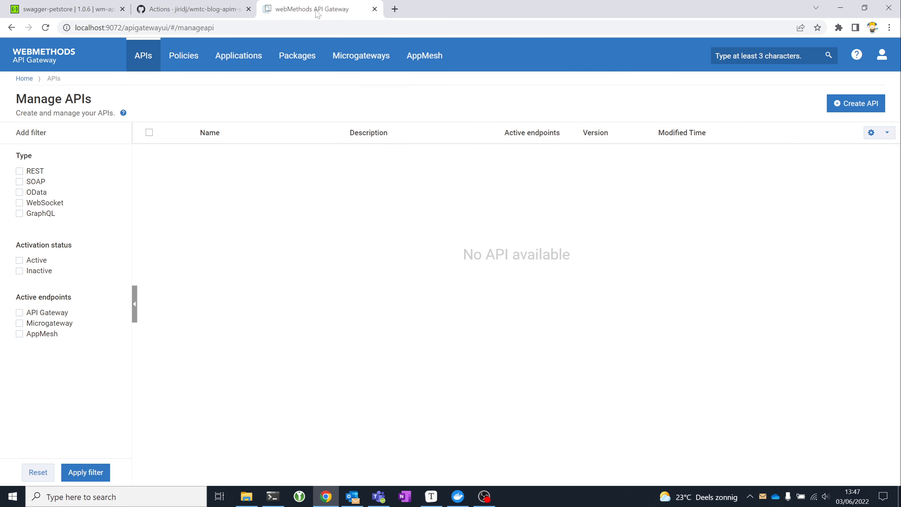
click(46, 29)
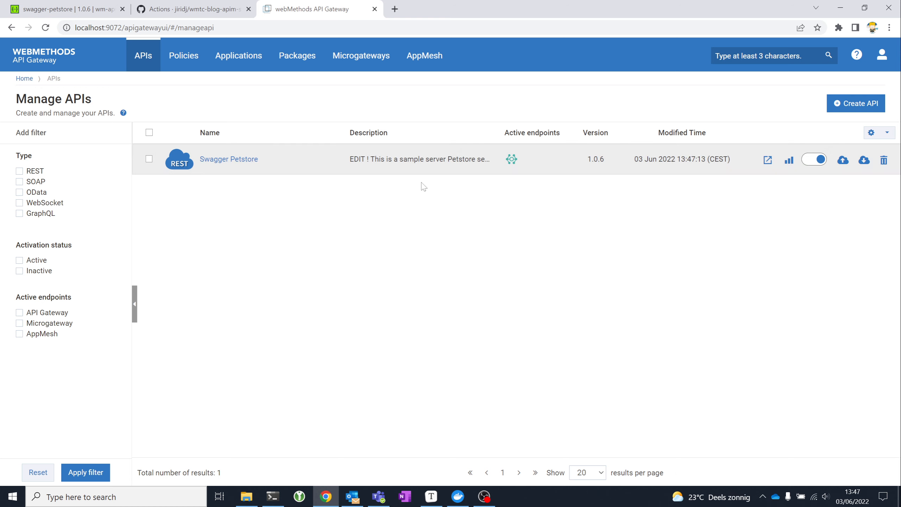
drag(353, 160, 431, 165)
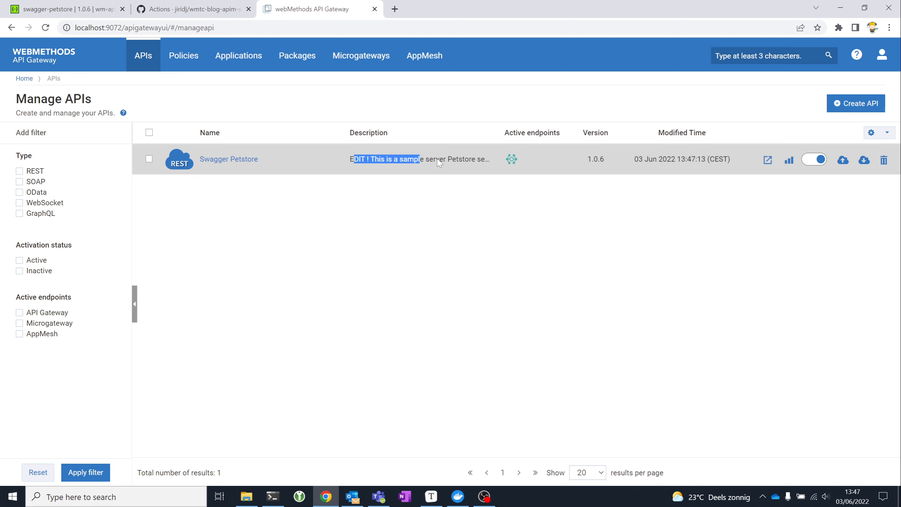
click(432, 169)
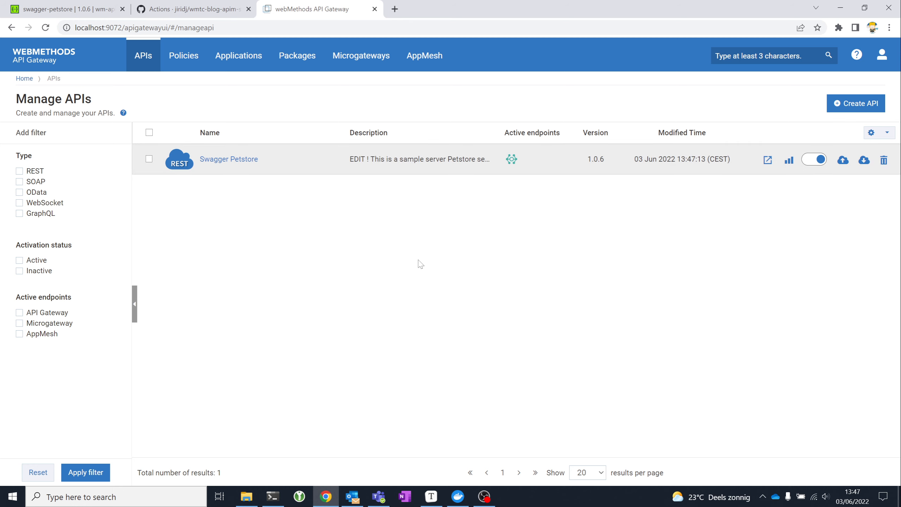
Back in SwaggerHub, create version 1.0.7 of swagger-petstore as the default version, keeping the GitHub Sync integration.
click(69, 13)
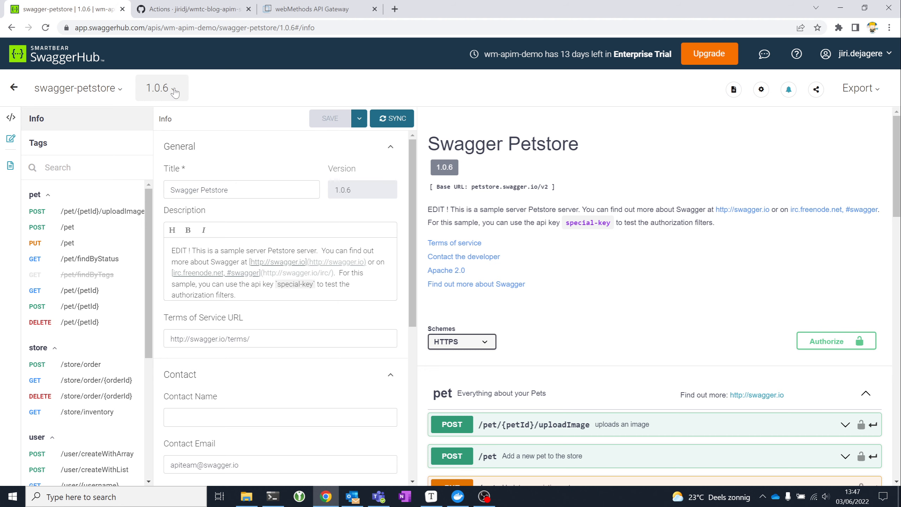
click(175, 93)
click(196, 159)
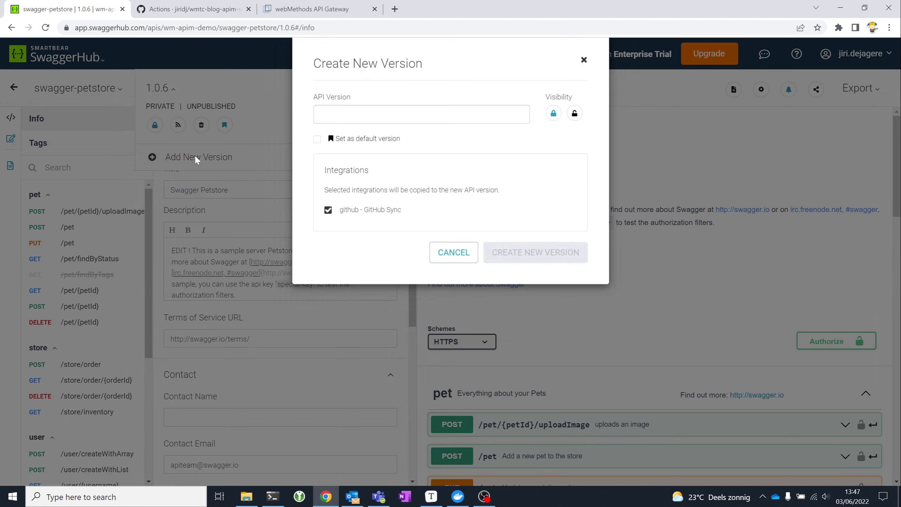
text(1)
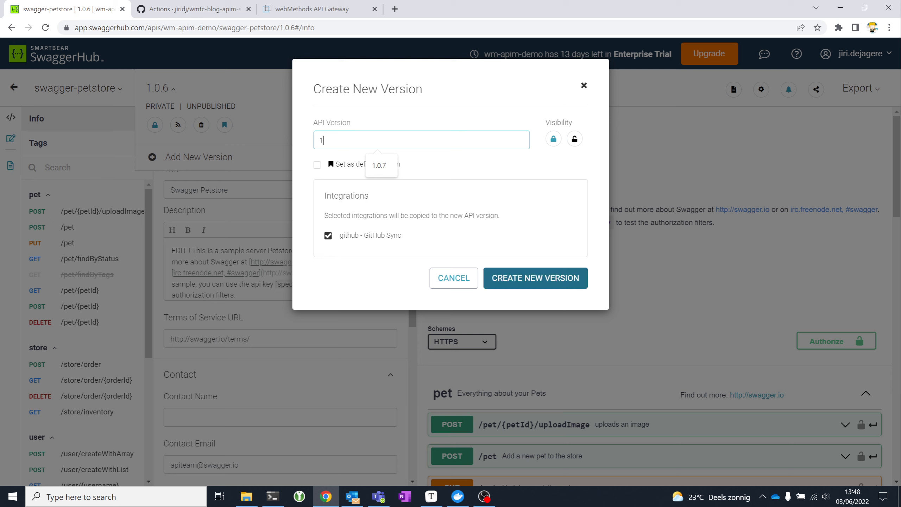
text(.0.7)
click(317, 167)
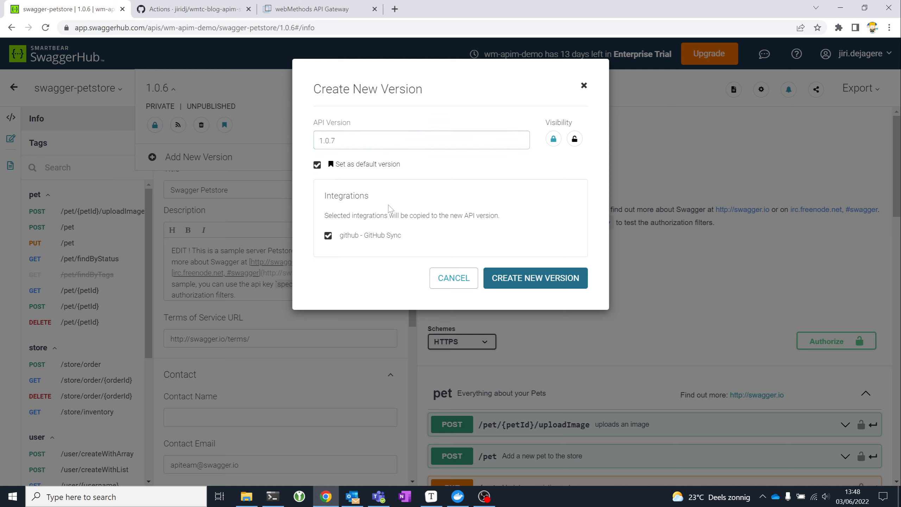
click(547, 283)
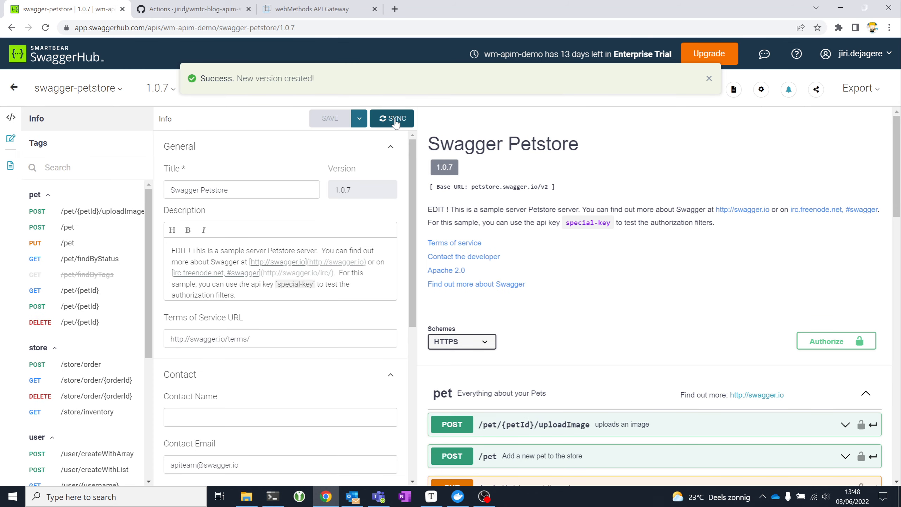
Push version 1.0.7 to its connected repository branch with the commit message "New version 1.0.7".
click(396, 123)
drag(450, 382, 250, 369)
key(BackSpace)
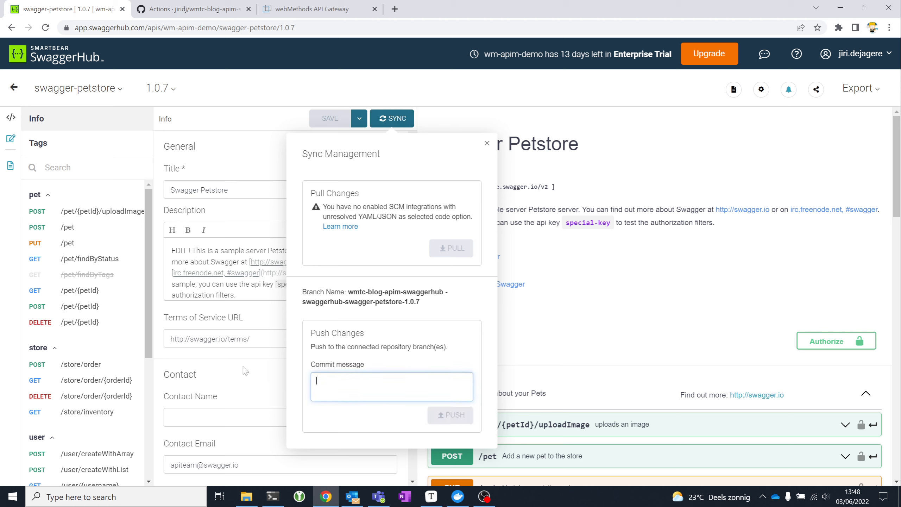
text(Ne)
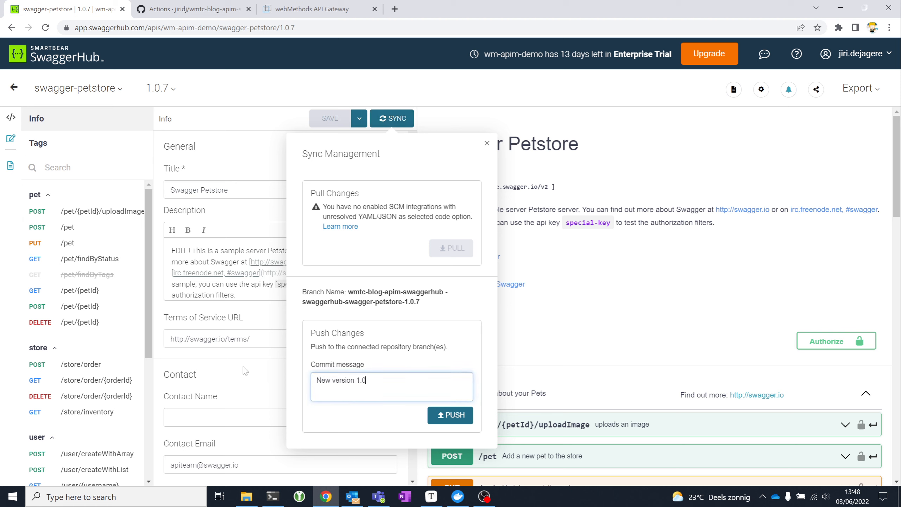
text(w version 1.0.7)
click(451, 415)
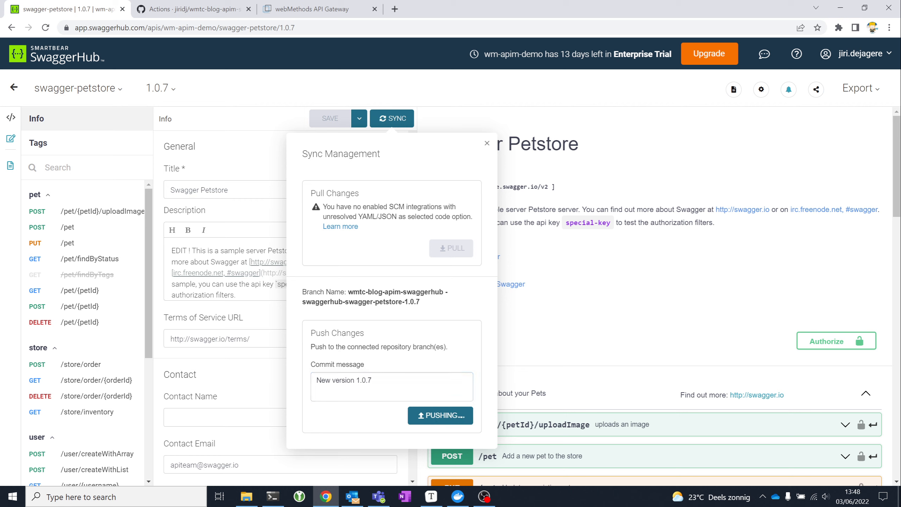
On GitHub, open a pull request from the swaggerhub-swagger-petstore-1.0.7 branch into main and merge it.
click(201, 14)
click(48, 118)
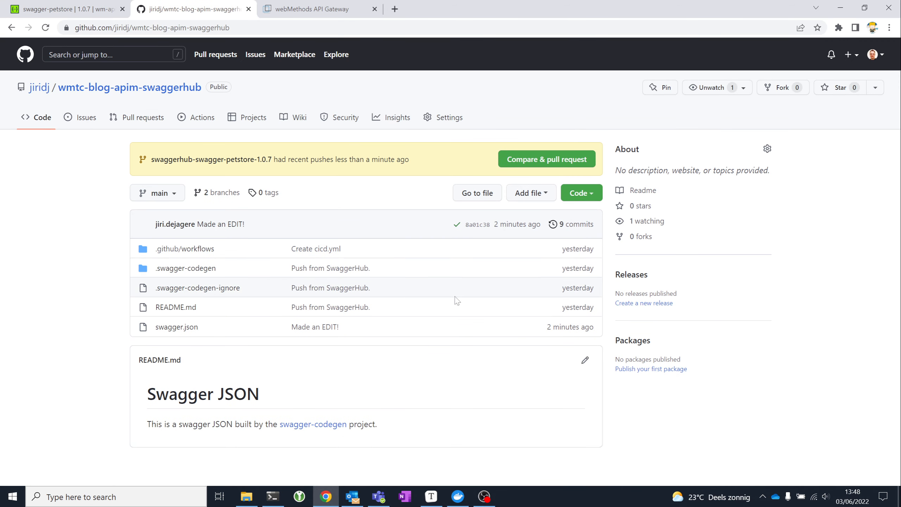
click(45, 28)
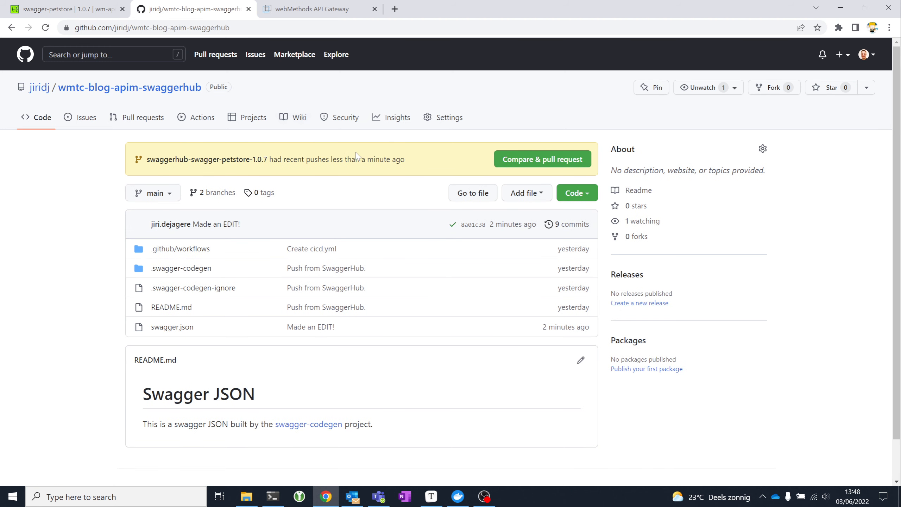
click(557, 164)
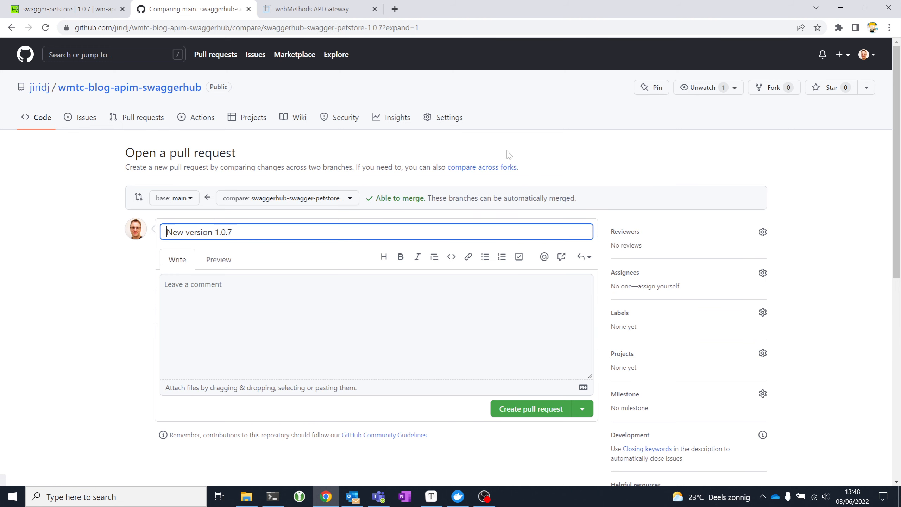
click(529, 414)
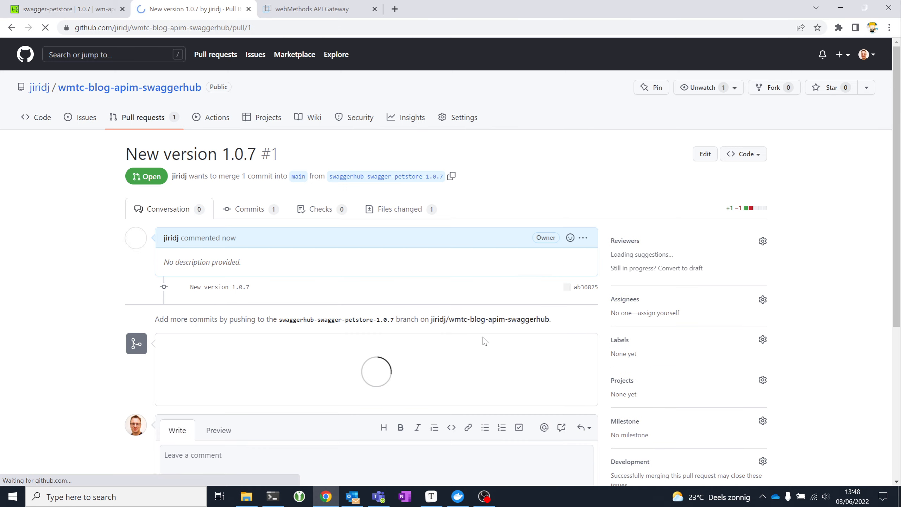
click(227, 393)
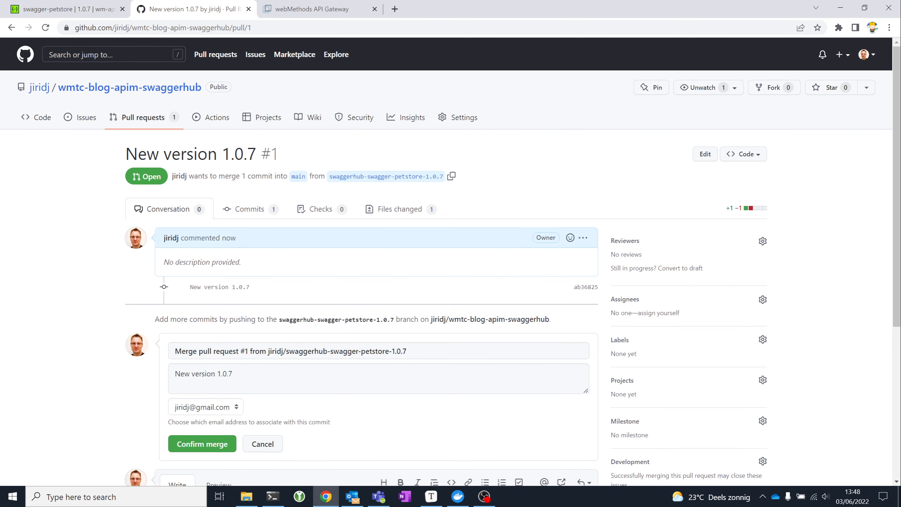
click(227, 446)
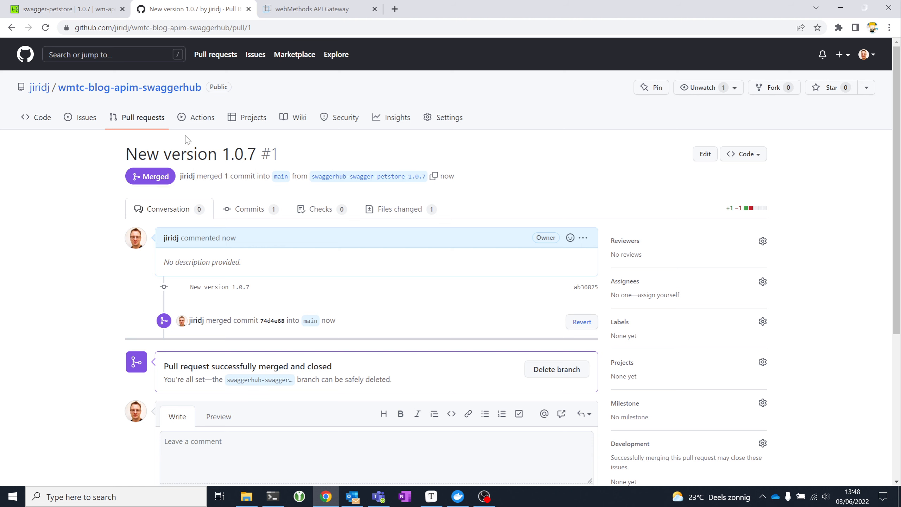
Check the merge commit and its workflow run on GitHub, and reload the API list in webMethods API Gateway to check for version 1.0.7.
click(39, 118)
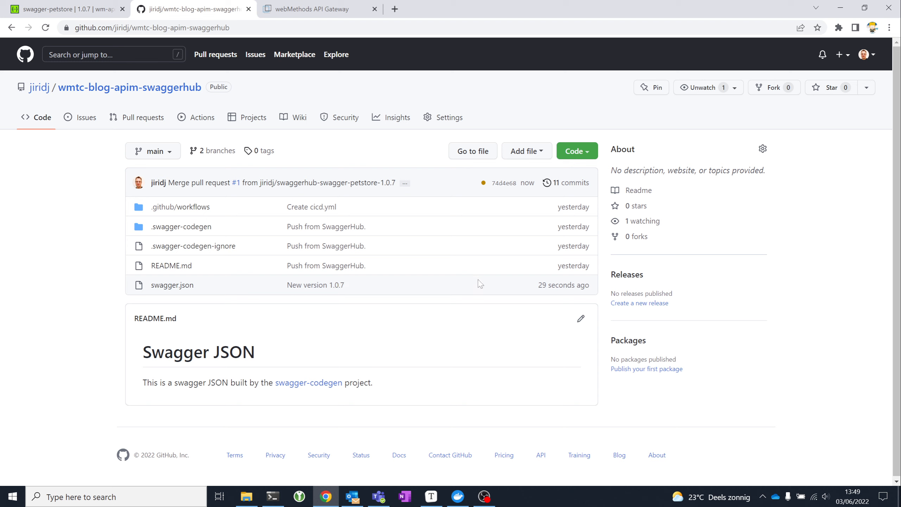
click(202, 119)
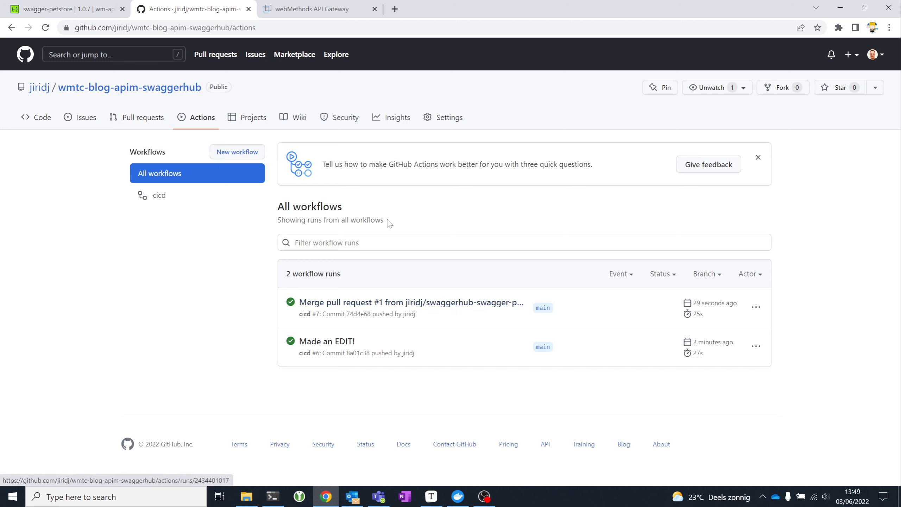
click(335, 11)
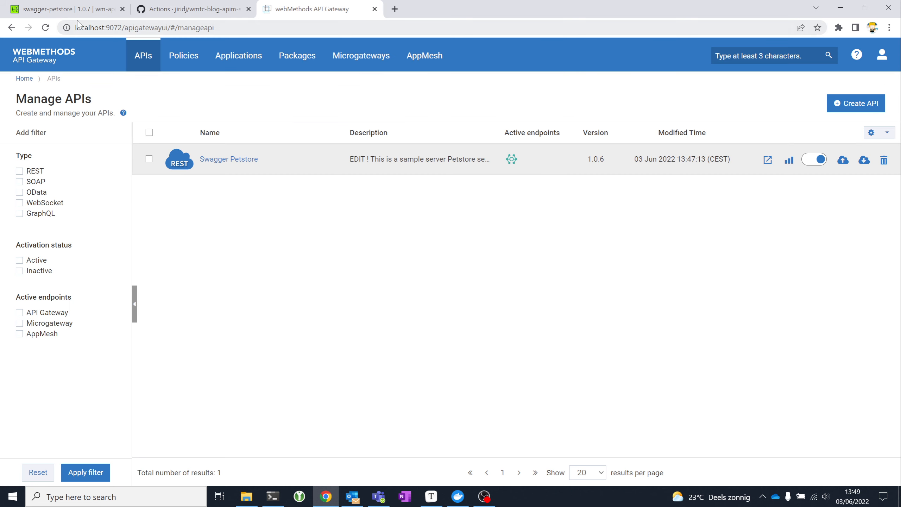
click(45, 28)
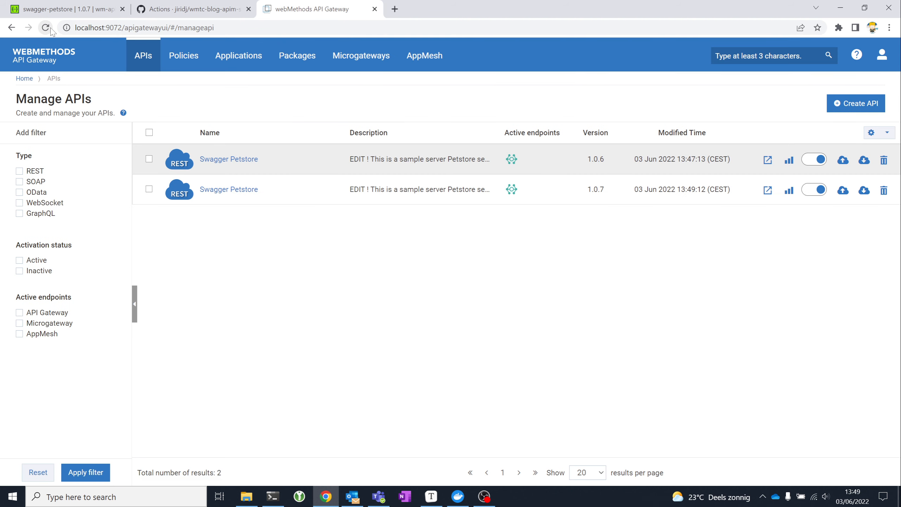